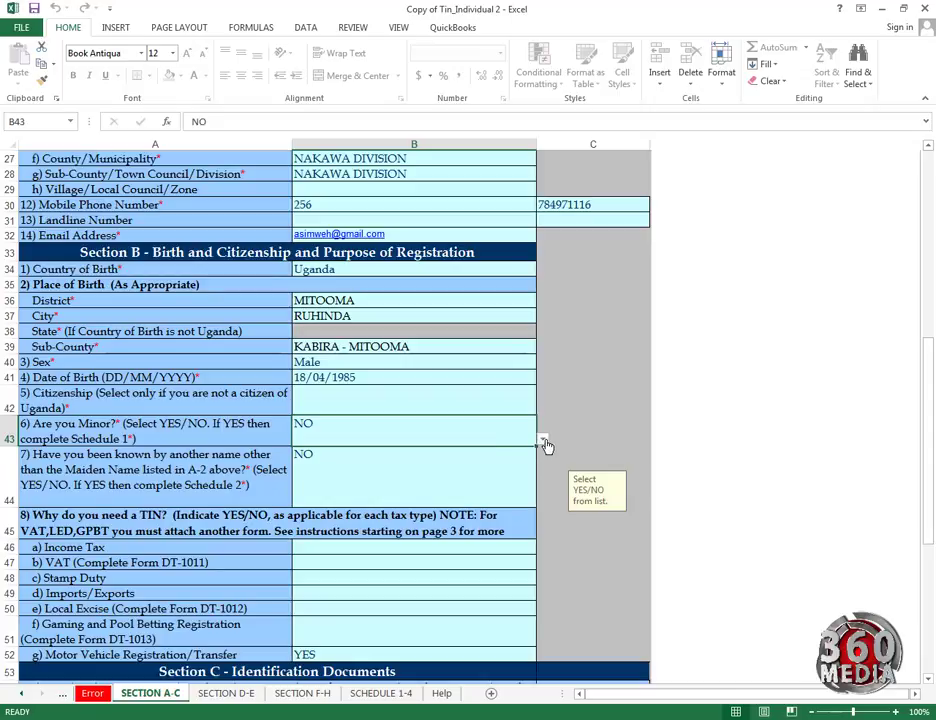
- Answer NO to both the minor question and the question about being known by another name in Section B
click(541, 440)
click(489, 463)
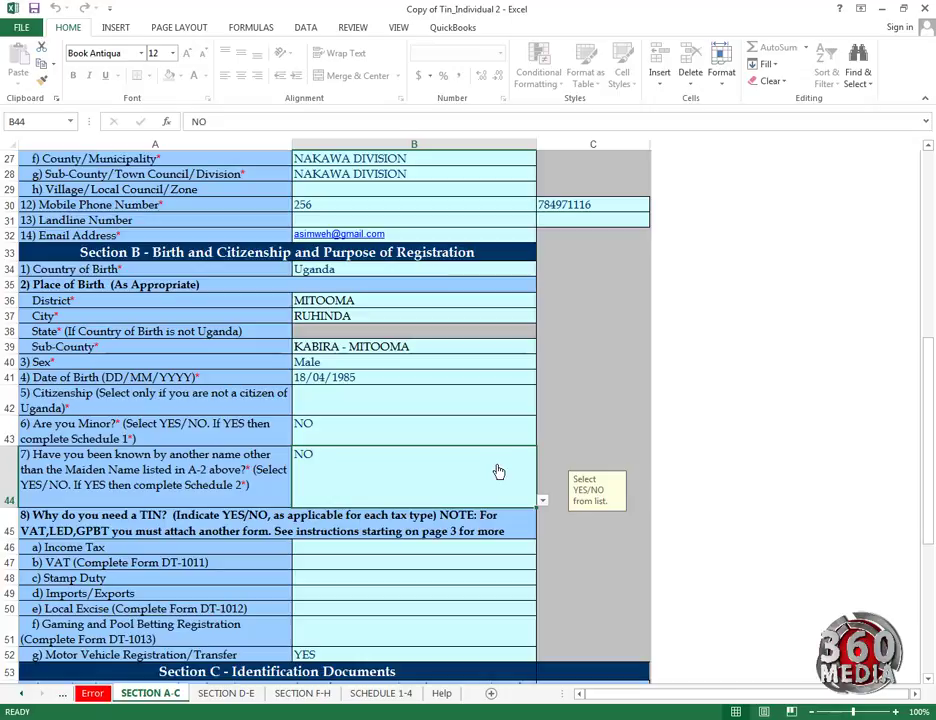
click(542, 500)
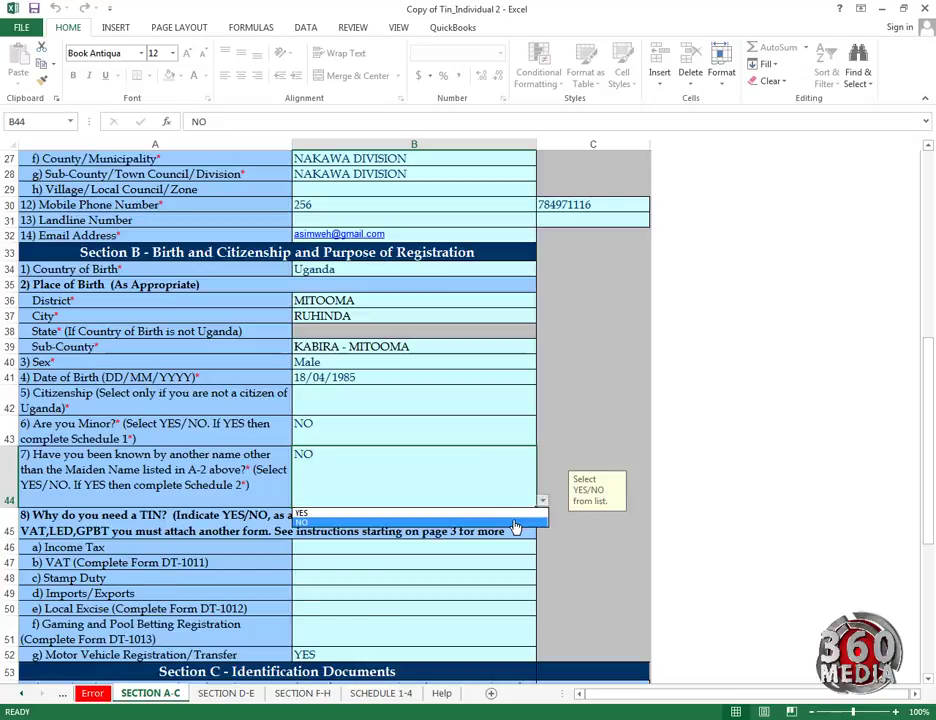
click(515, 521)
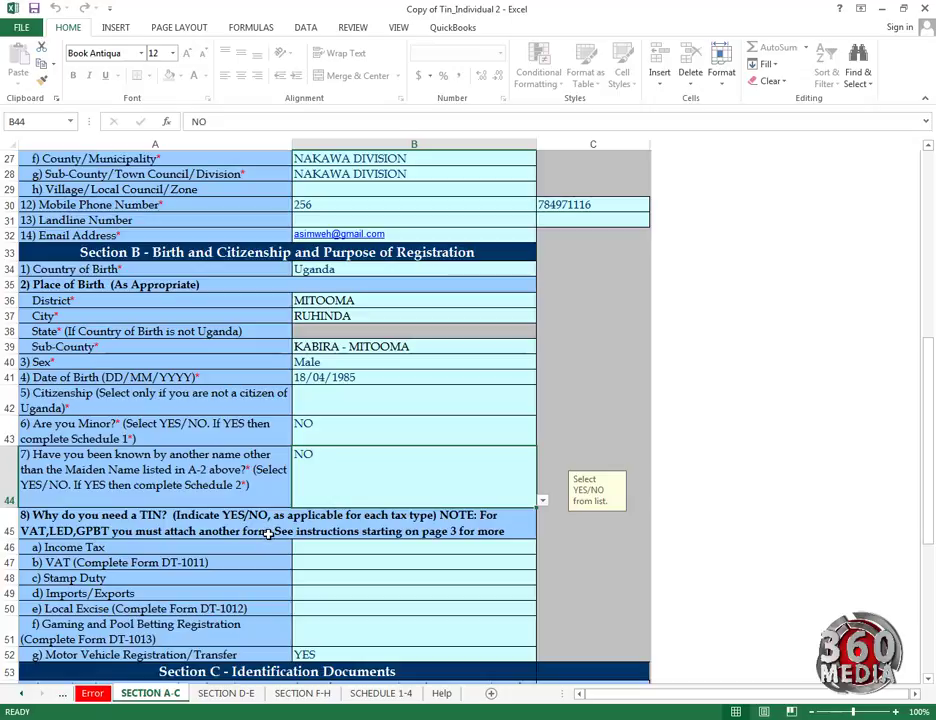
- Check the YES/NO choices for Income Tax and VAT under the reasons for needing a TIN
click(420, 550)
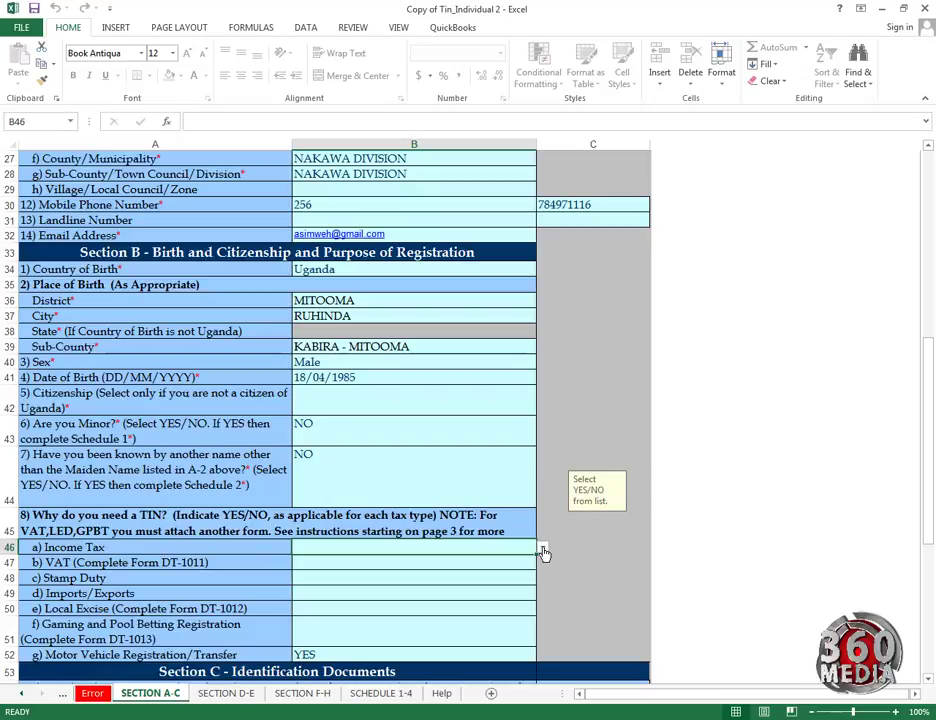
click(542, 552)
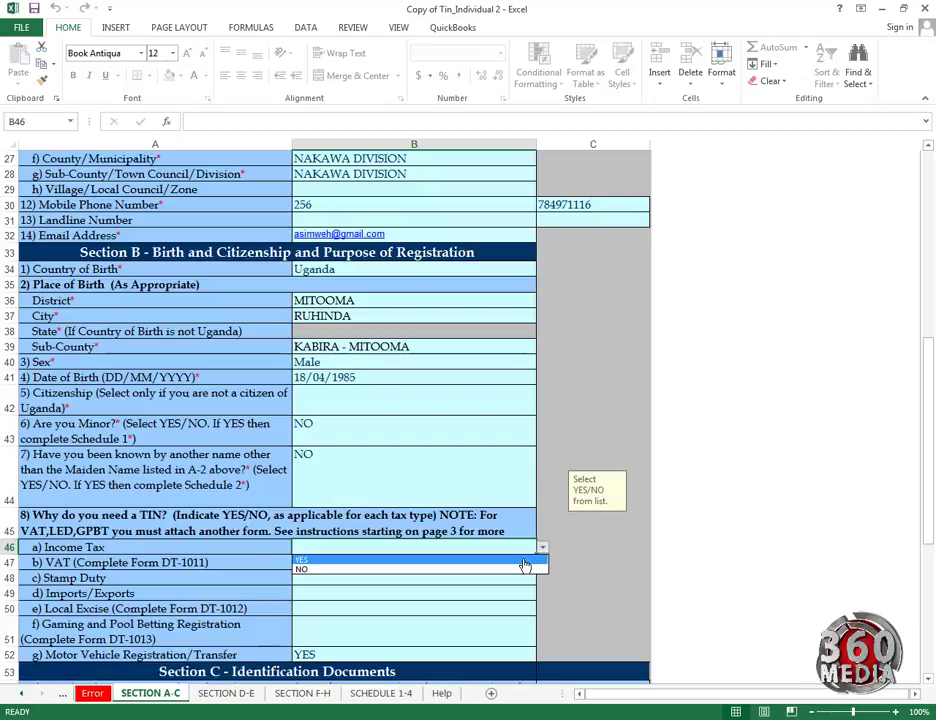
click(544, 552)
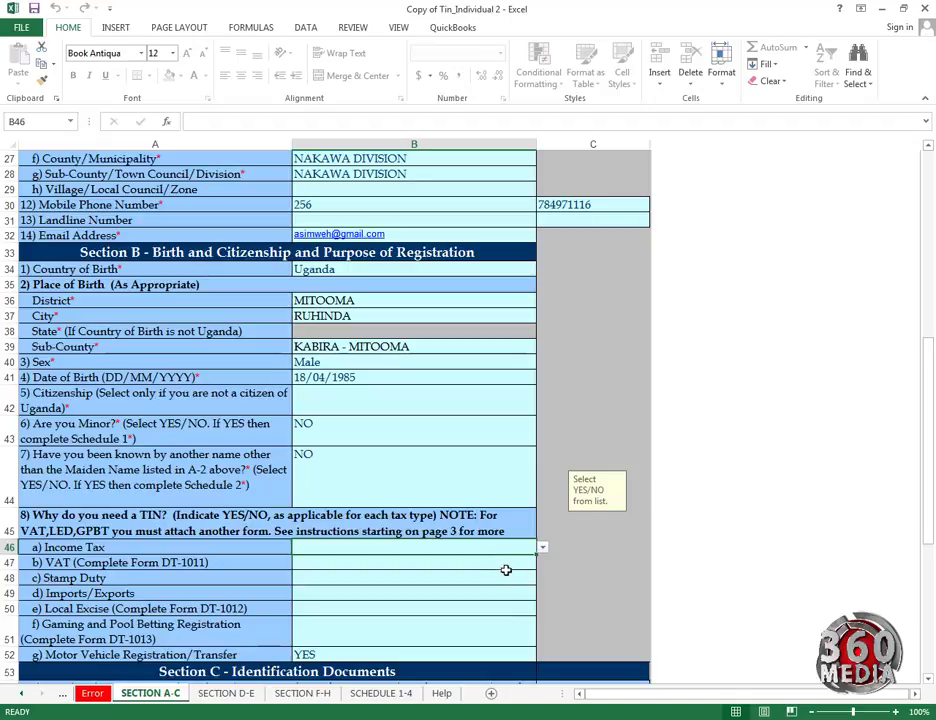
click(515, 563)
click(542, 563)
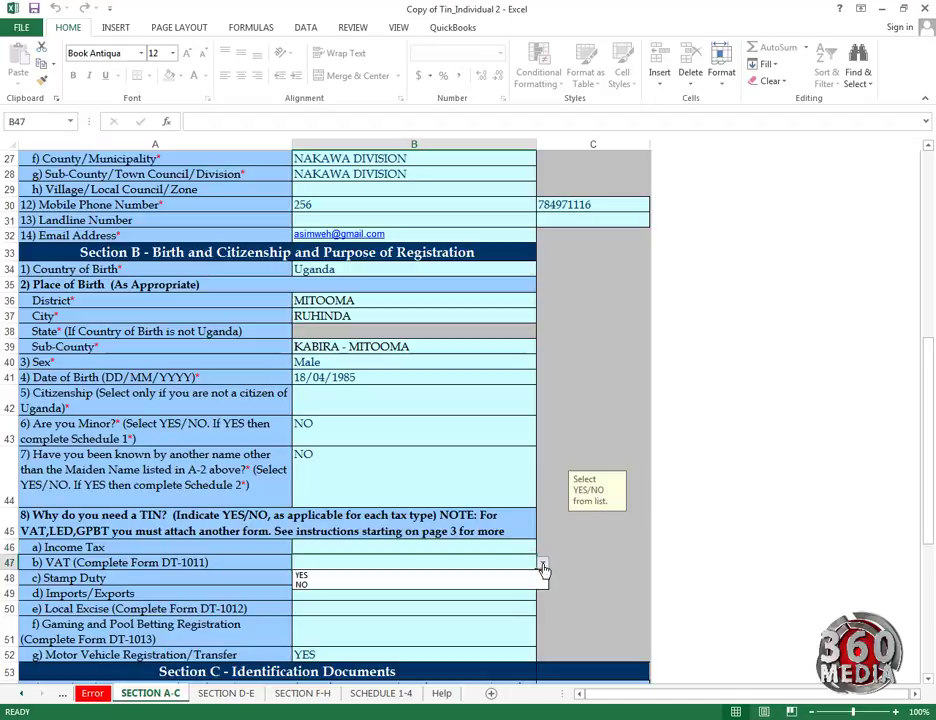
click(544, 566)
- Set Motor Vehicle Registration/Transfer to YES as the reason for needing a TIN
click(528, 655)
click(543, 656)
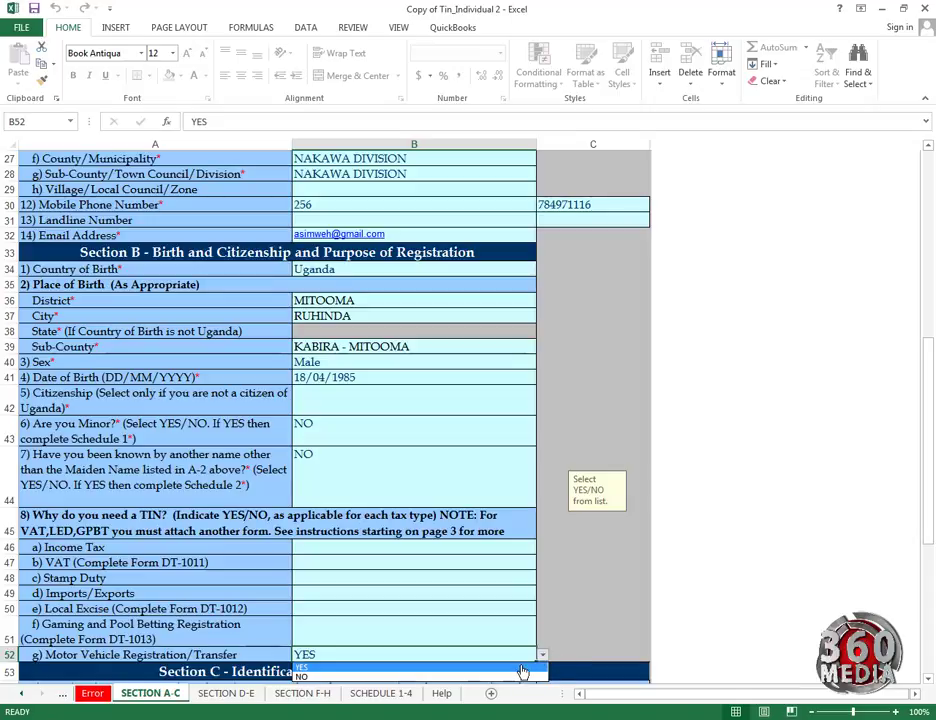
click(527, 667)
- Review the National ID answer choices and its reference number field in Section C, Identification Documents
drag(932, 376, 922, 490)
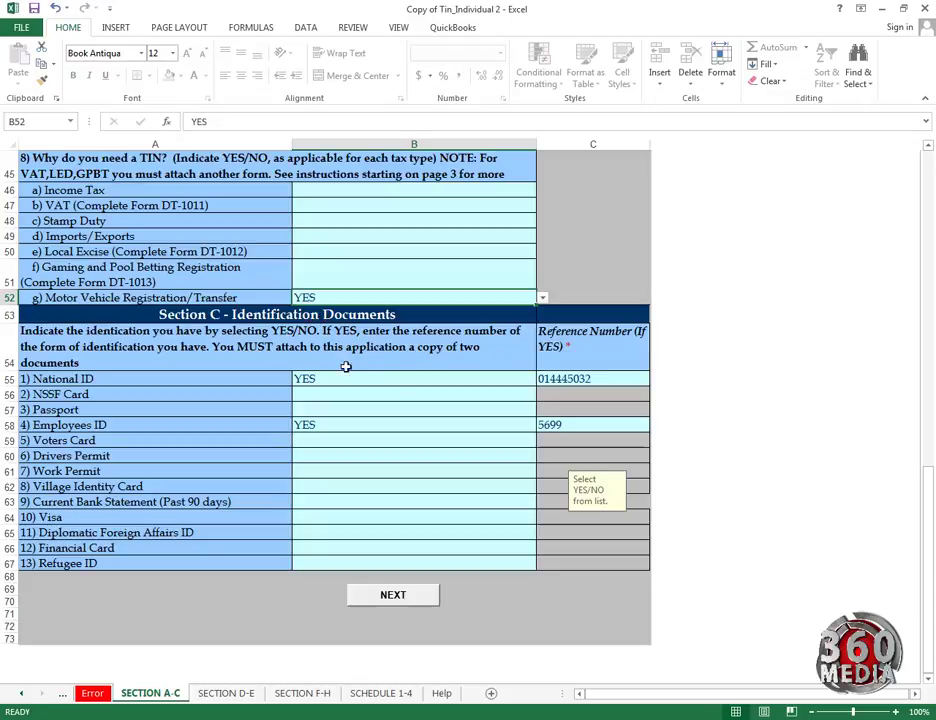
click(416, 379)
click(543, 380)
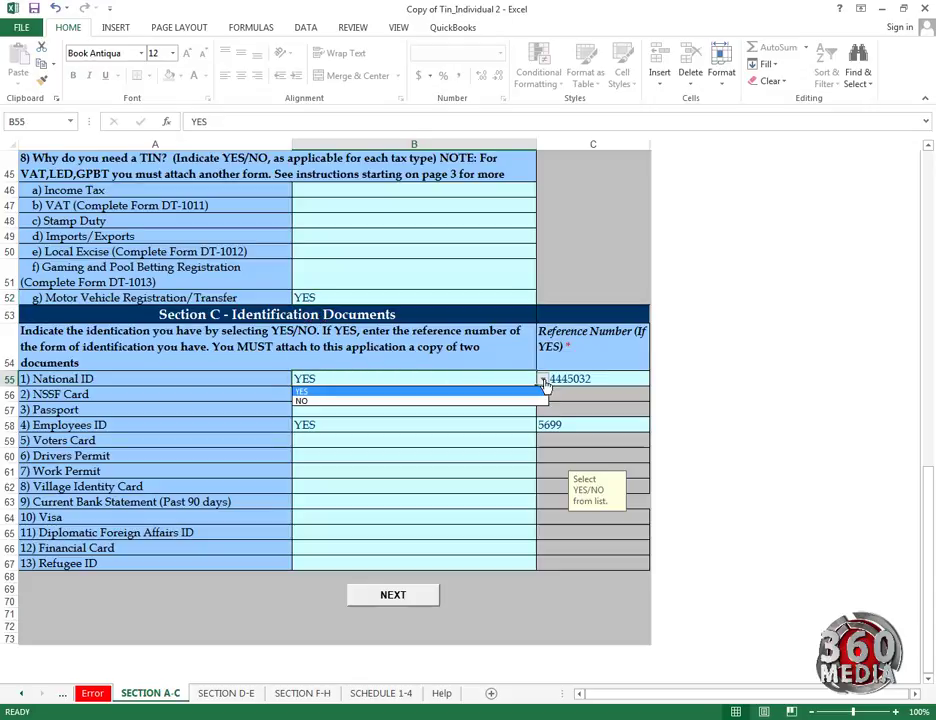
click(542, 380)
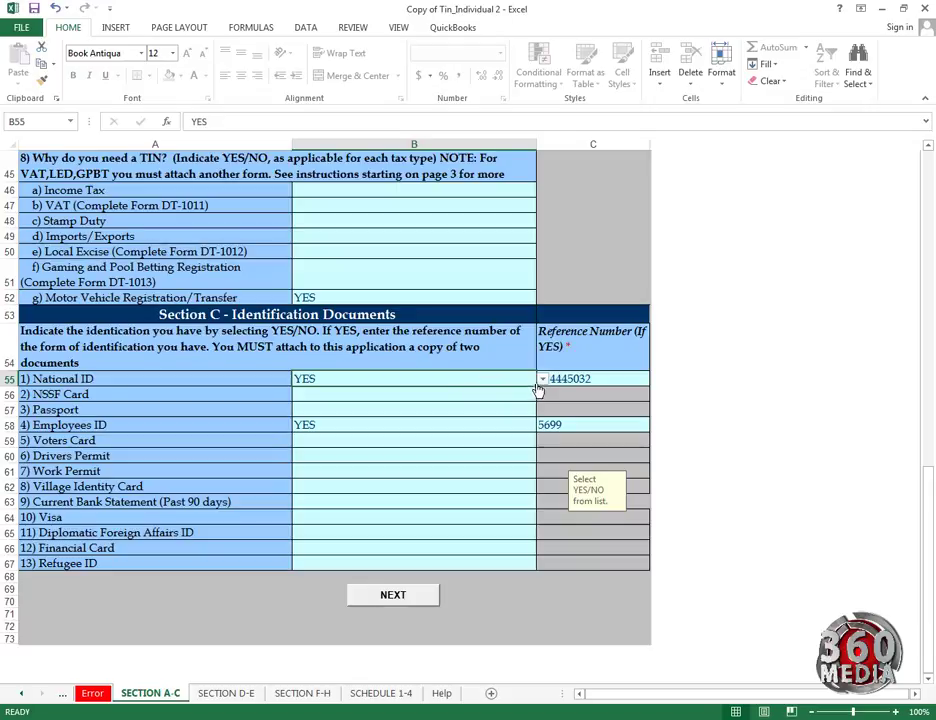
click(610, 379)
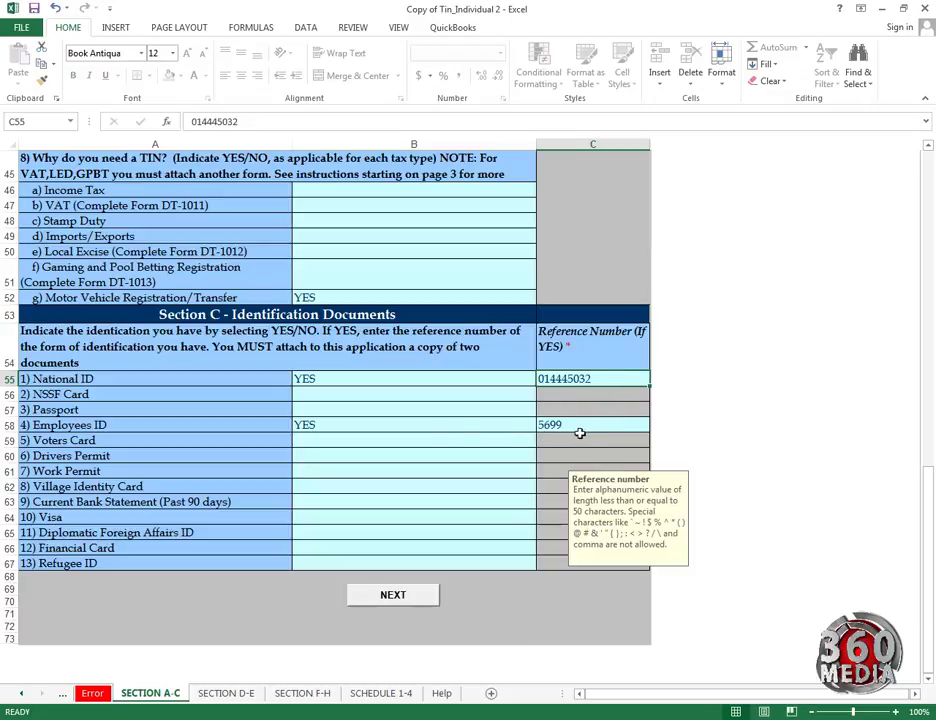
- Look back over Section B, then continue from Section A-C to the Section D-E page of the form
scroll(443, 393, up, 3)
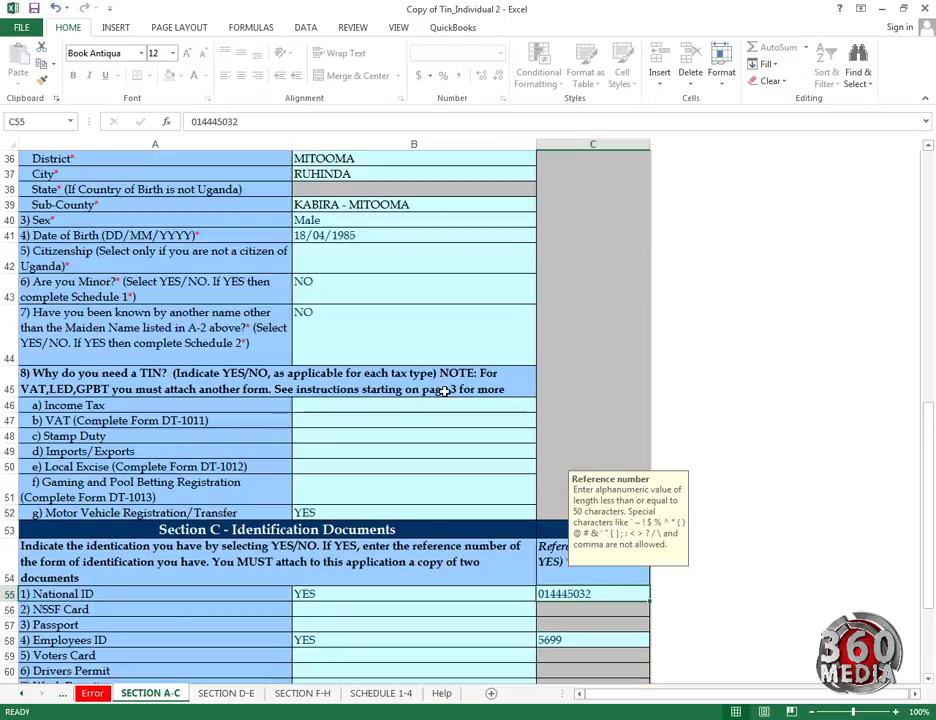
scroll(443, 391, down, 3)
click(424, 535)
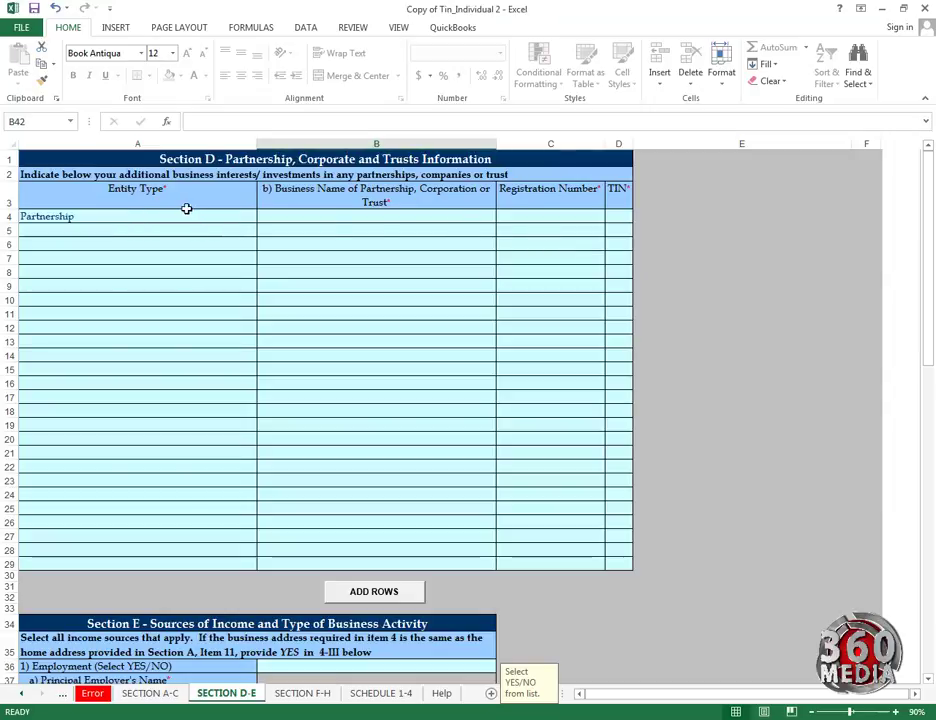
- Examine the first row of Section D: entity type options, business name, registration number and TIN fields
click(228, 217)
click(261, 217)
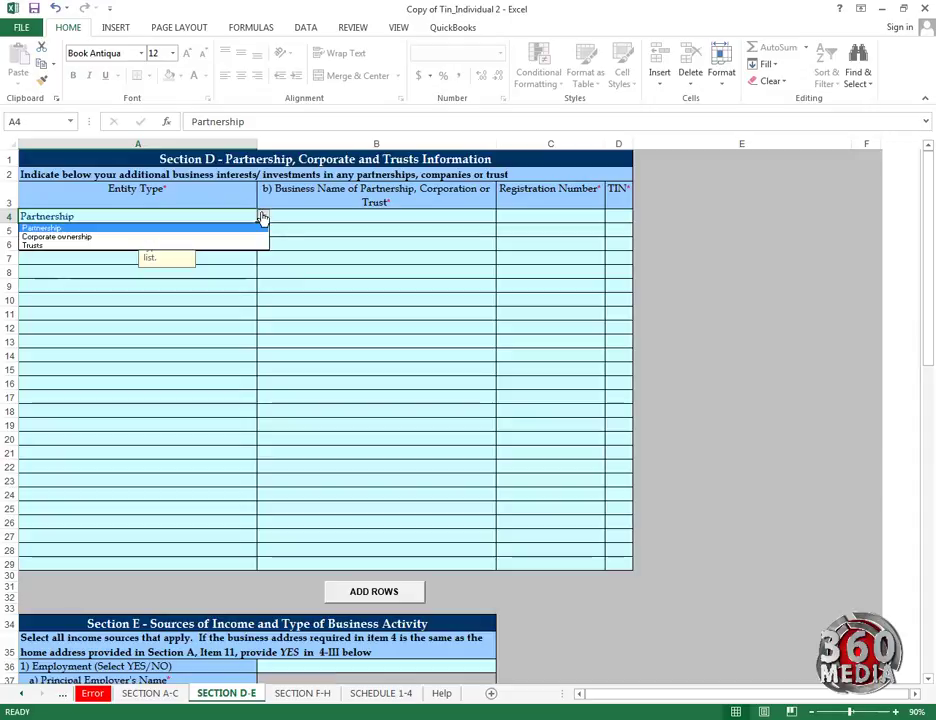
click(325, 213)
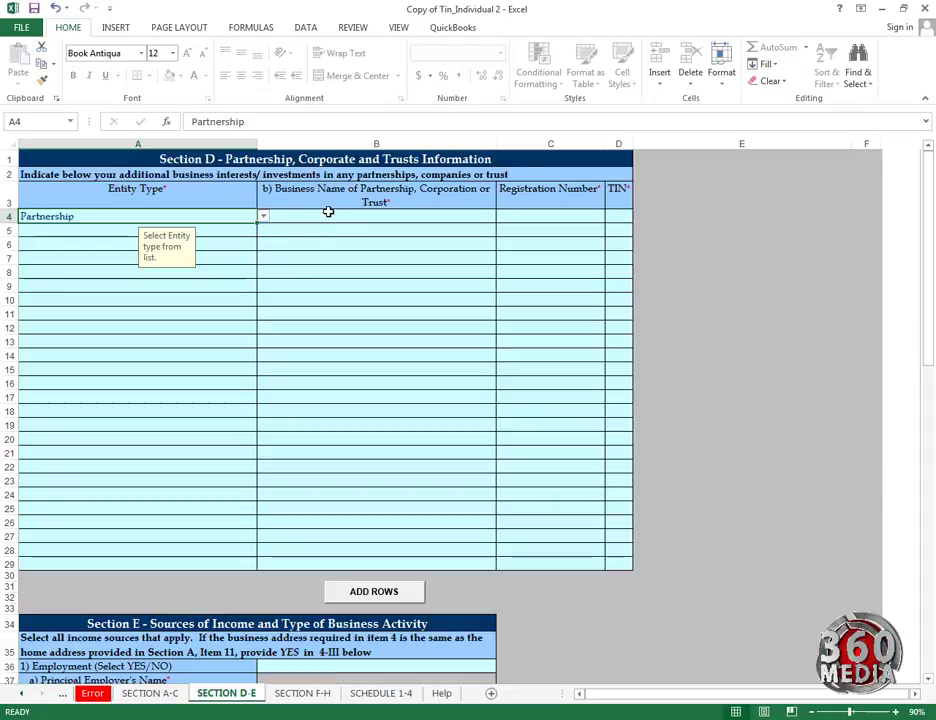
click(343, 219)
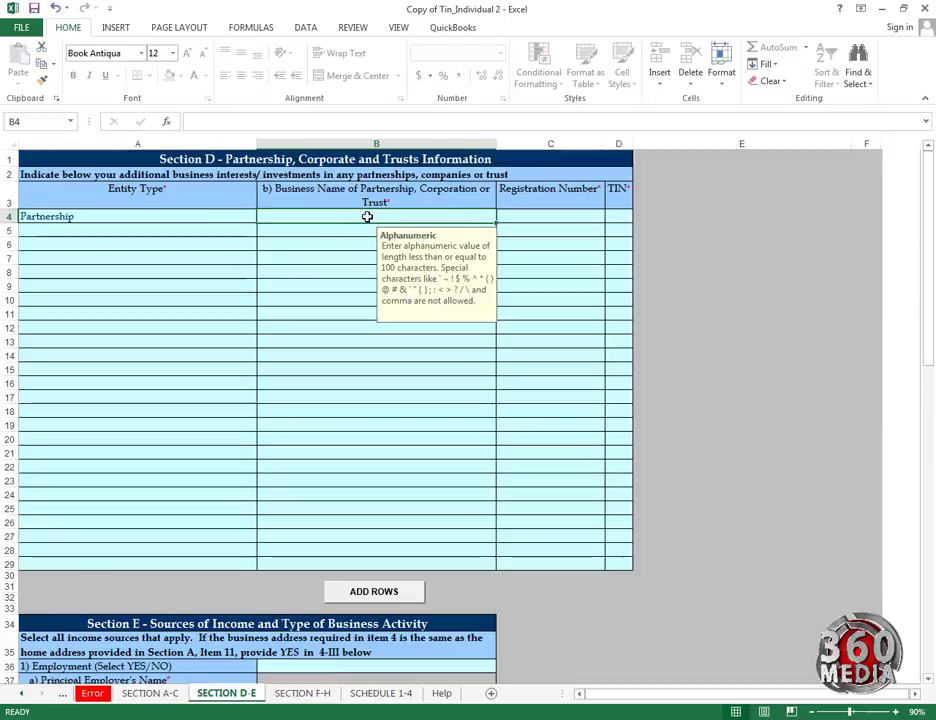
click(545, 215)
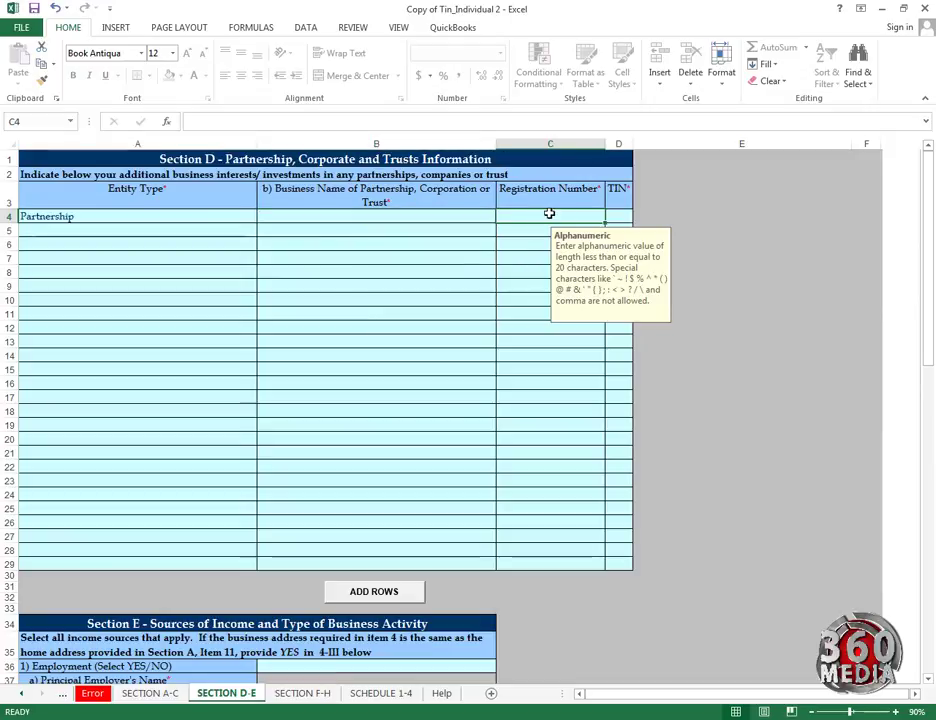
click(620, 214)
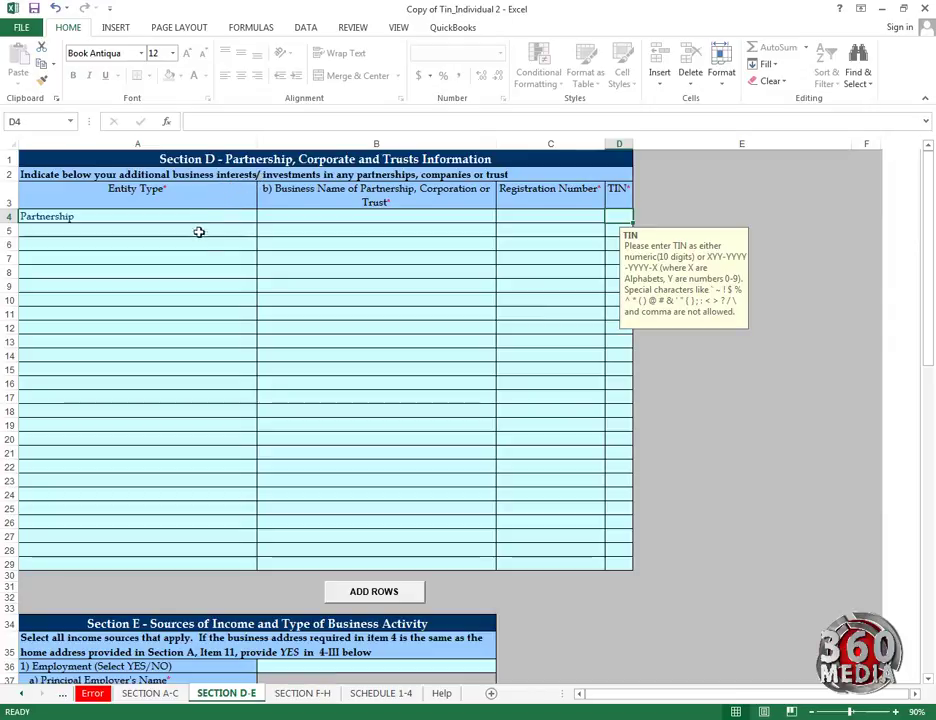
- Set Employment to NO among the income sources in Section E
scroll(152, 476, down, 2)
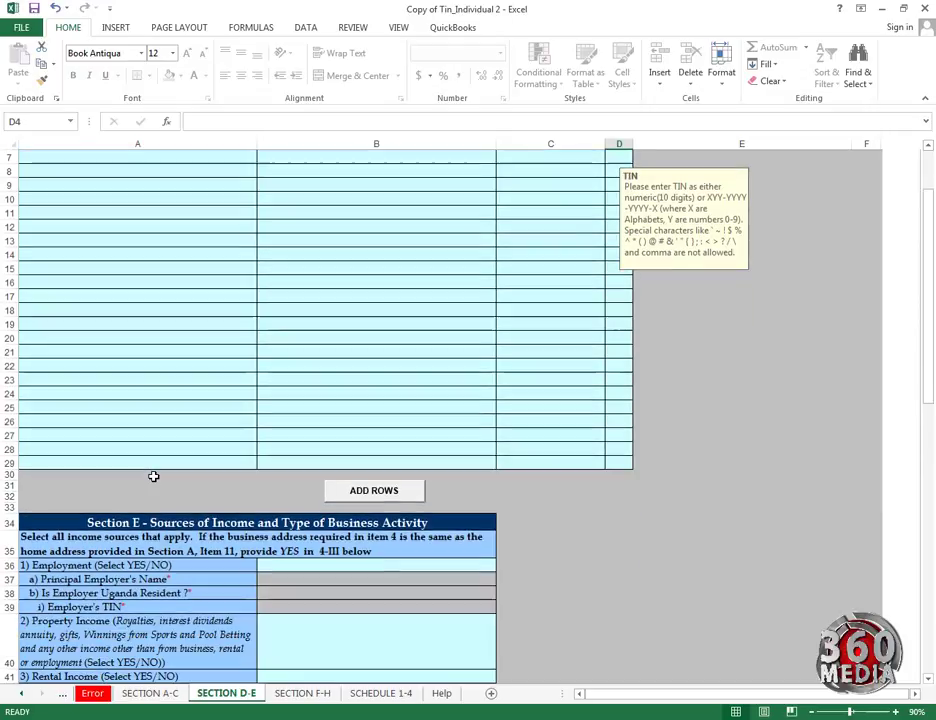
scroll(153, 476, down, 3)
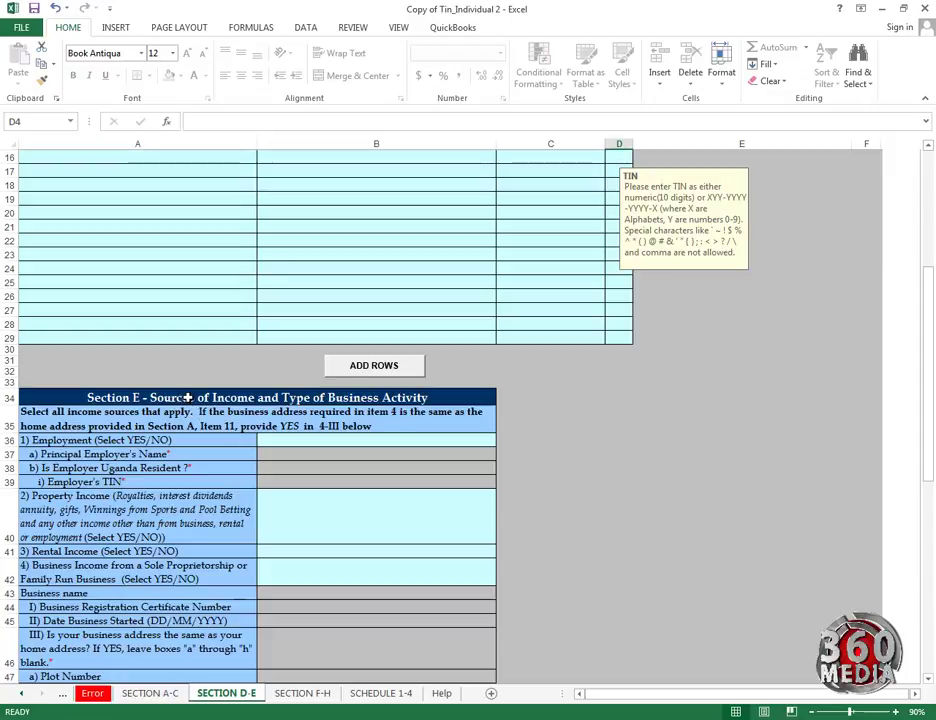
scroll(188, 397, down, 2)
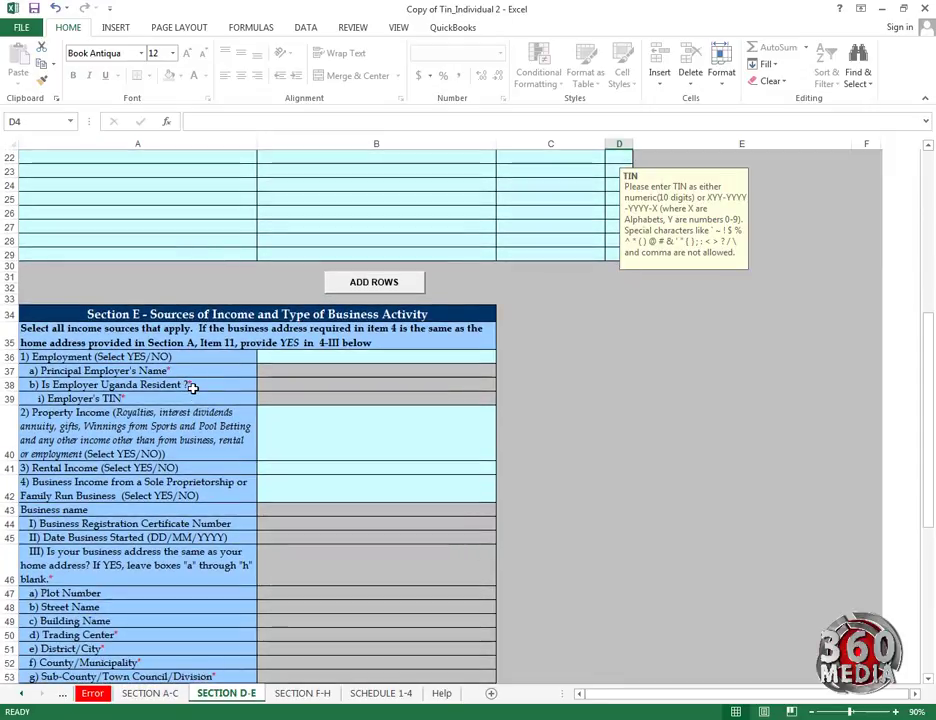
scroll(193, 386, down, 2)
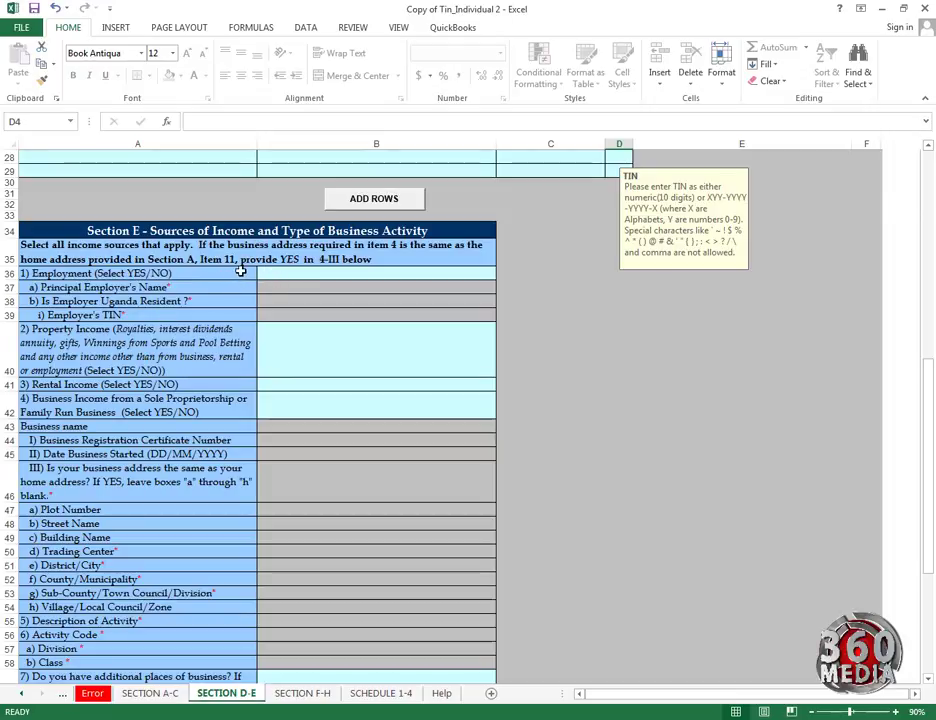
click(474, 274)
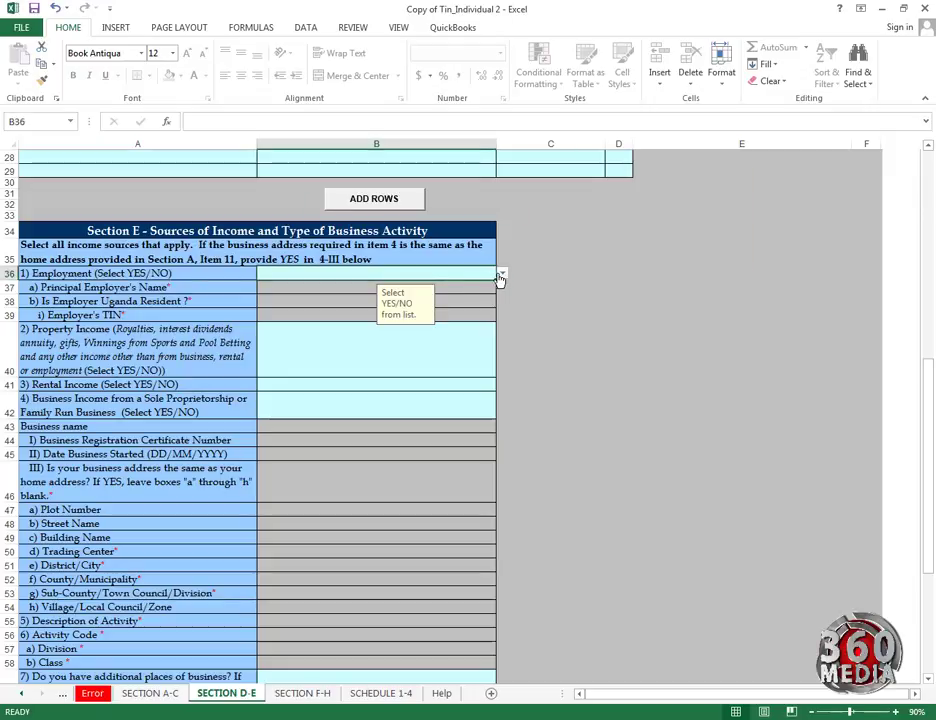
click(501, 275)
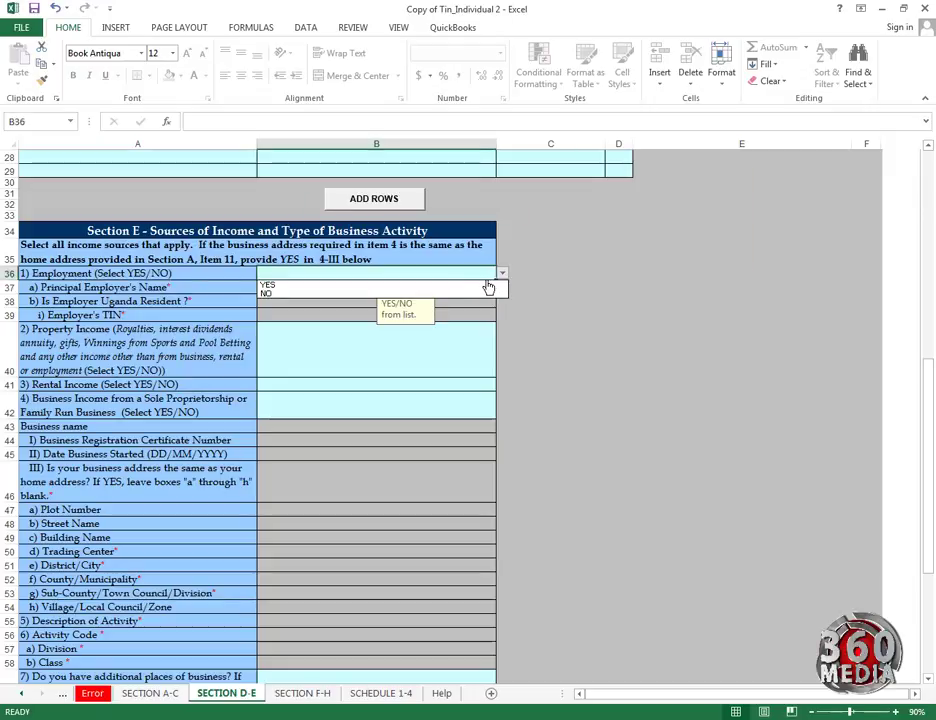
click(501, 273)
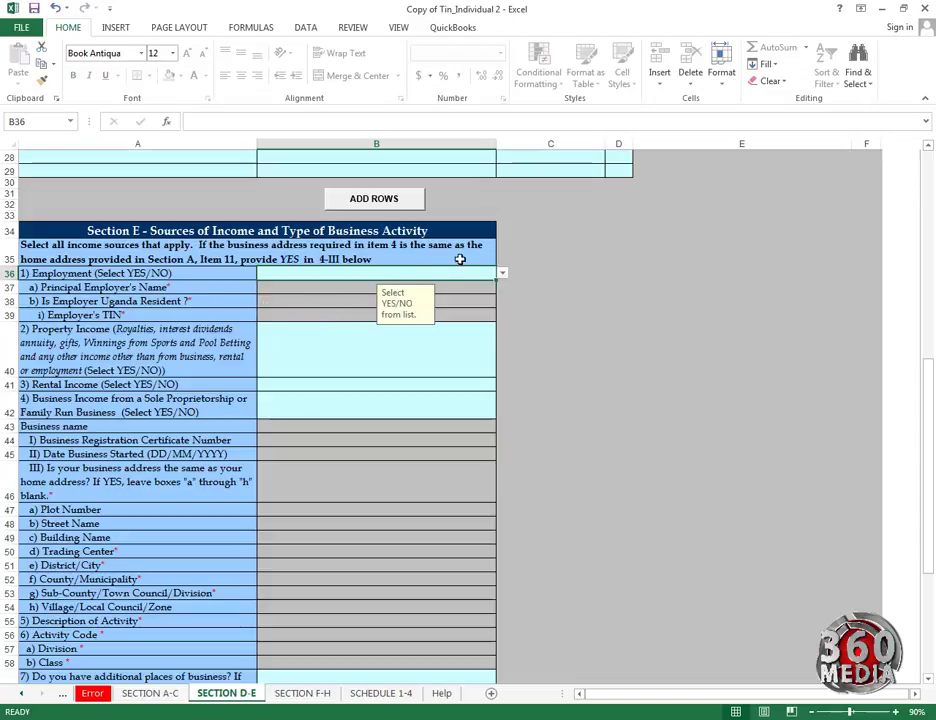
click(502, 273)
click(446, 293)
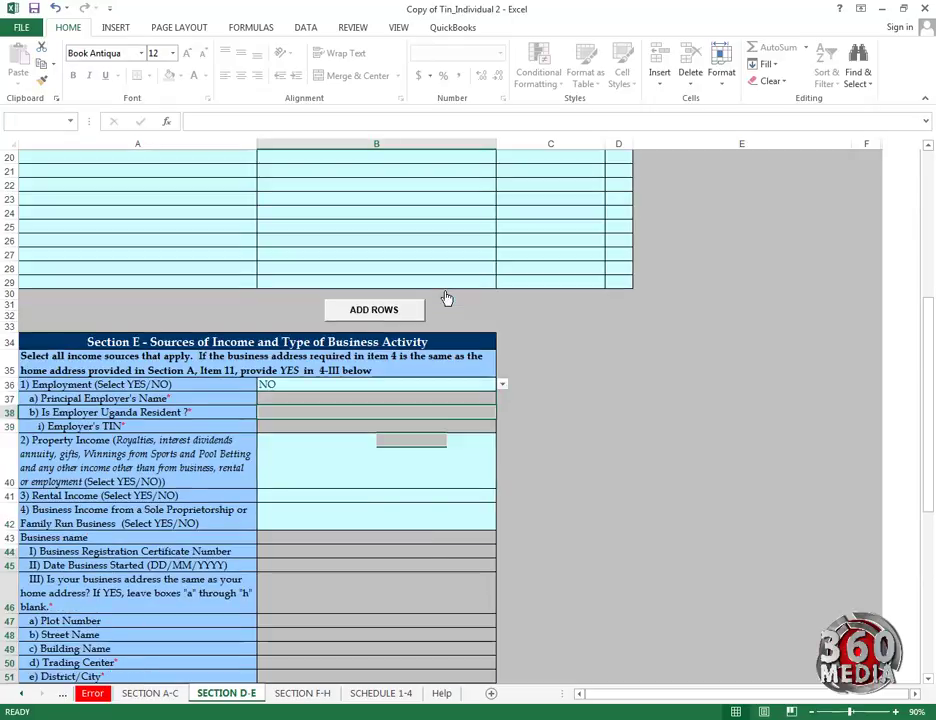
- Check the YES/NO choices for Property Income and Rental Income in Section E
click(355, 432)
key(alt+Down)
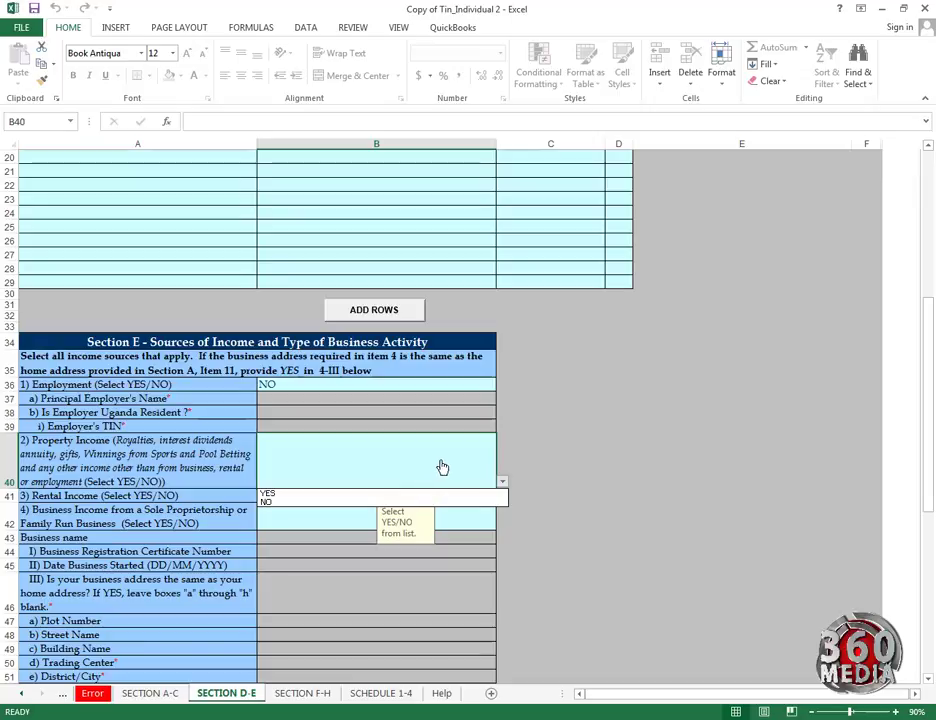
click(504, 488)
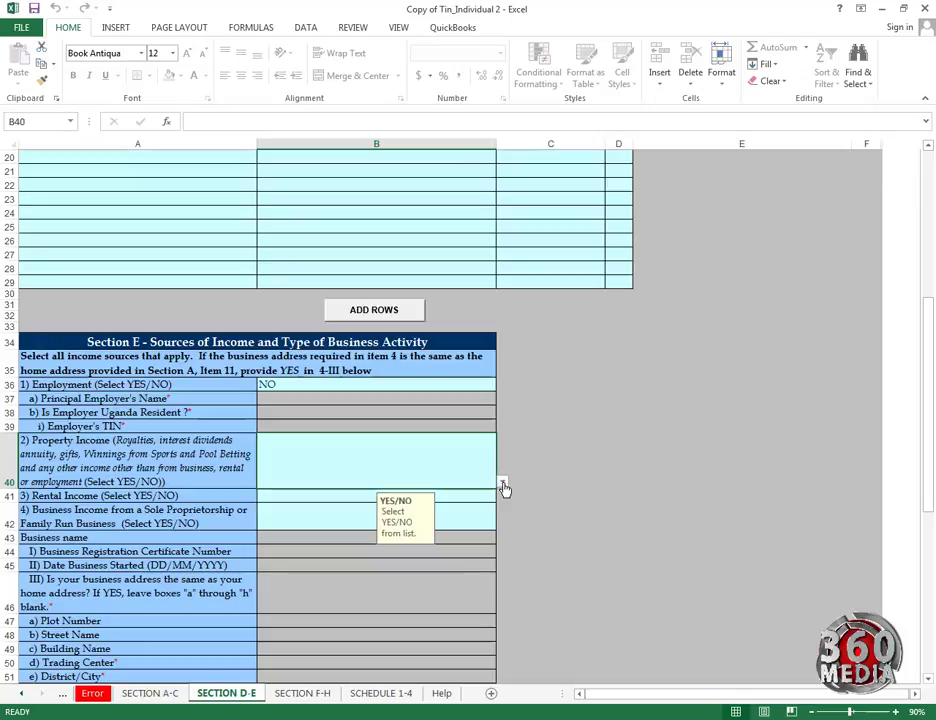
click(487, 494)
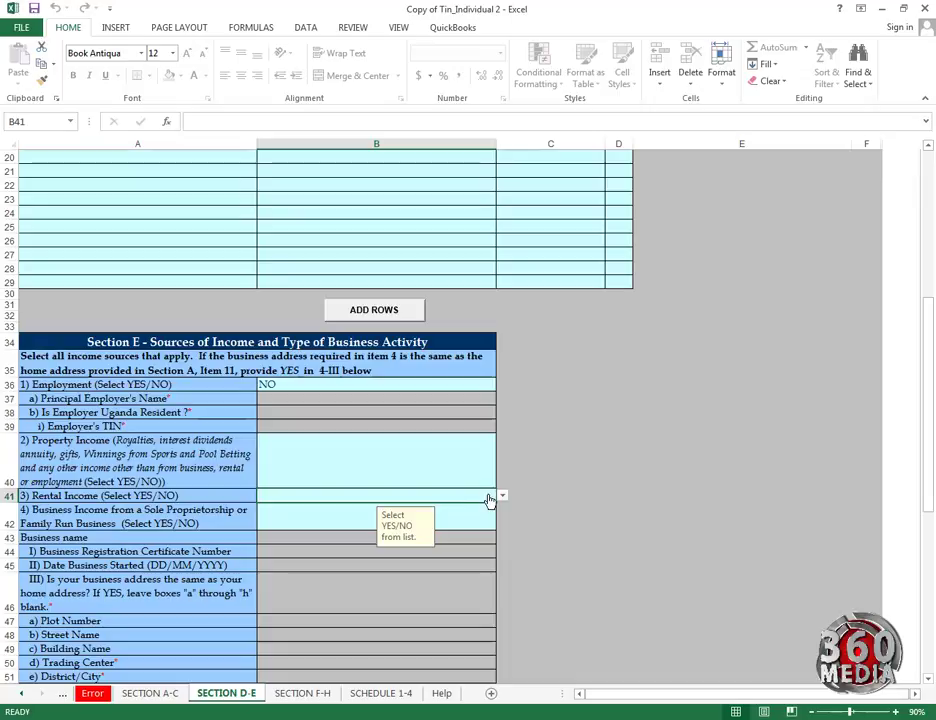
click(504, 497)
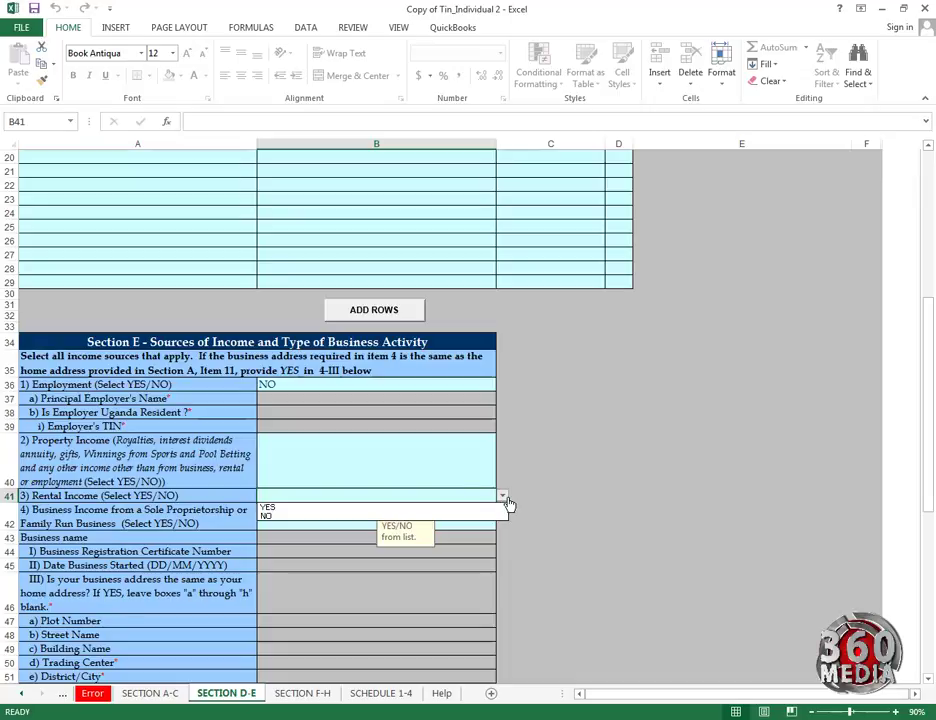
click(508, 498)
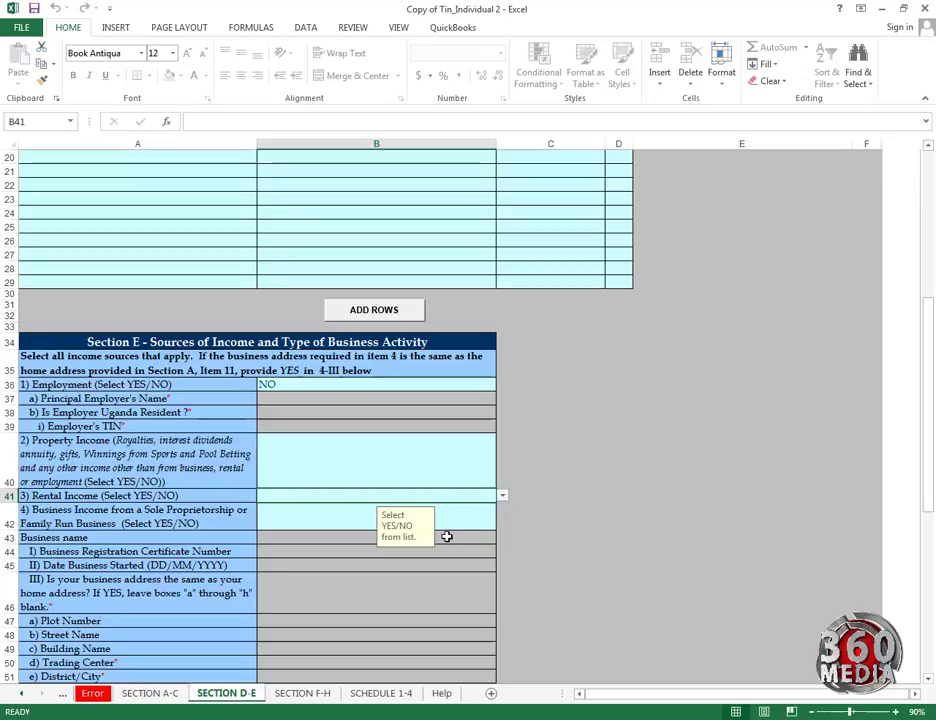
- Review the sole proprietorship or family business income question and the business detail fields beneath it
click(469, 524)
scroll(467, 515, down, 3)
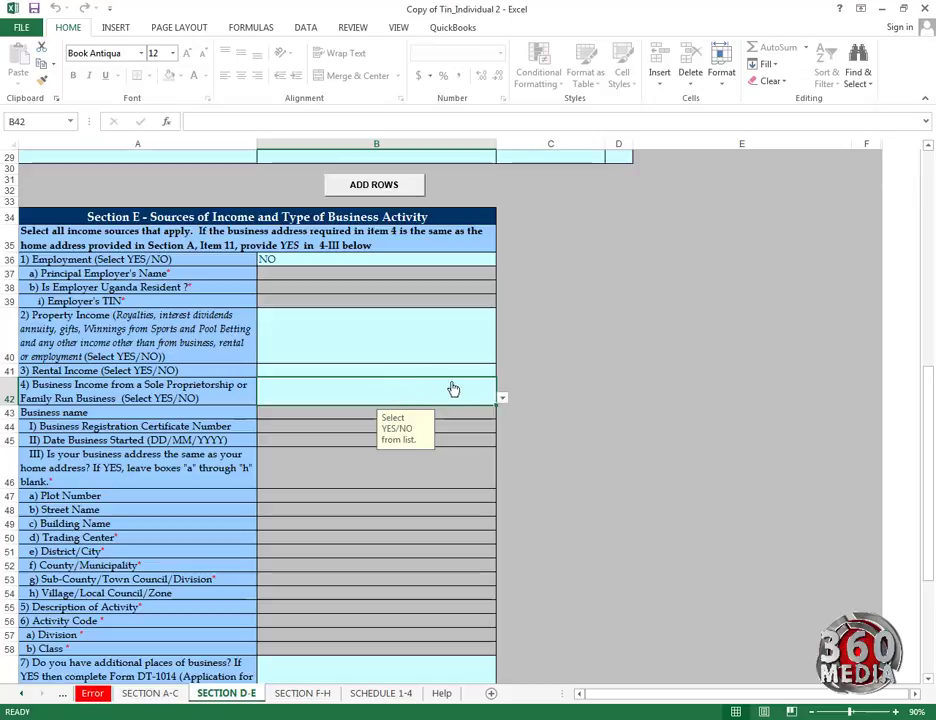
click(503, 399)
click(506, 403)
scroll(196, 536, down, 1)
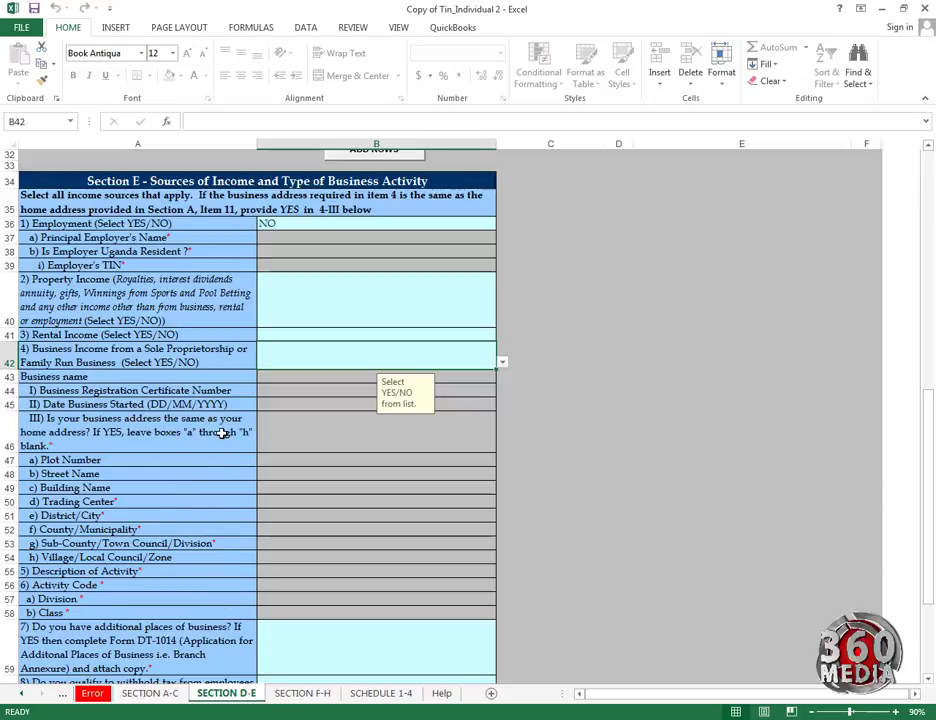
scroll(218, 436, down, 3)
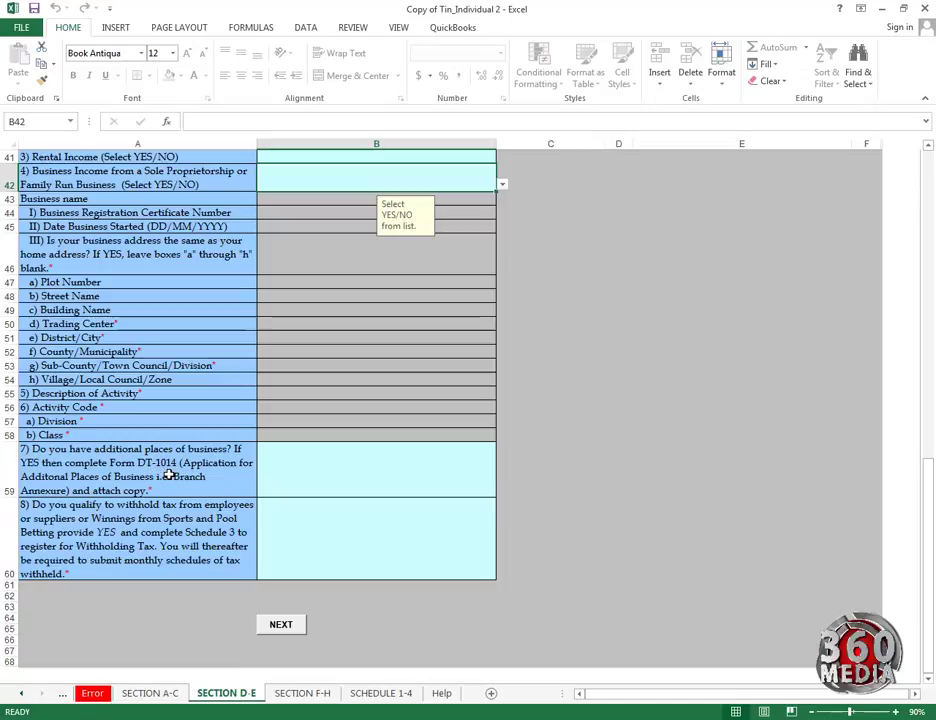
- Check the answer fields for additional places of business and for qualifying to withhold tax
click(417, 483)
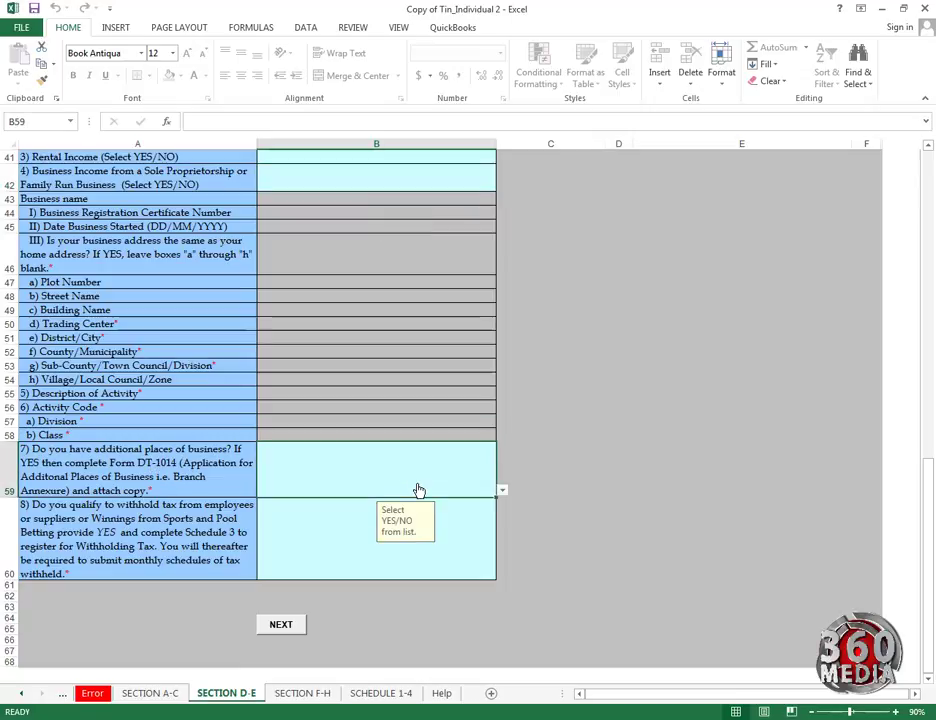
click(460, 550)
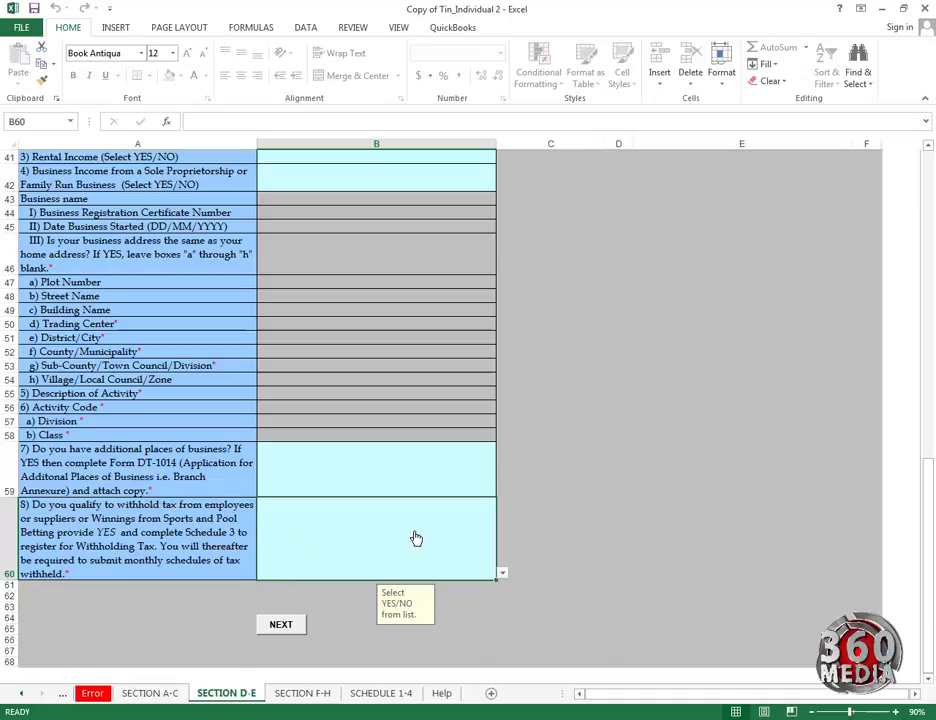
click(502, 575)
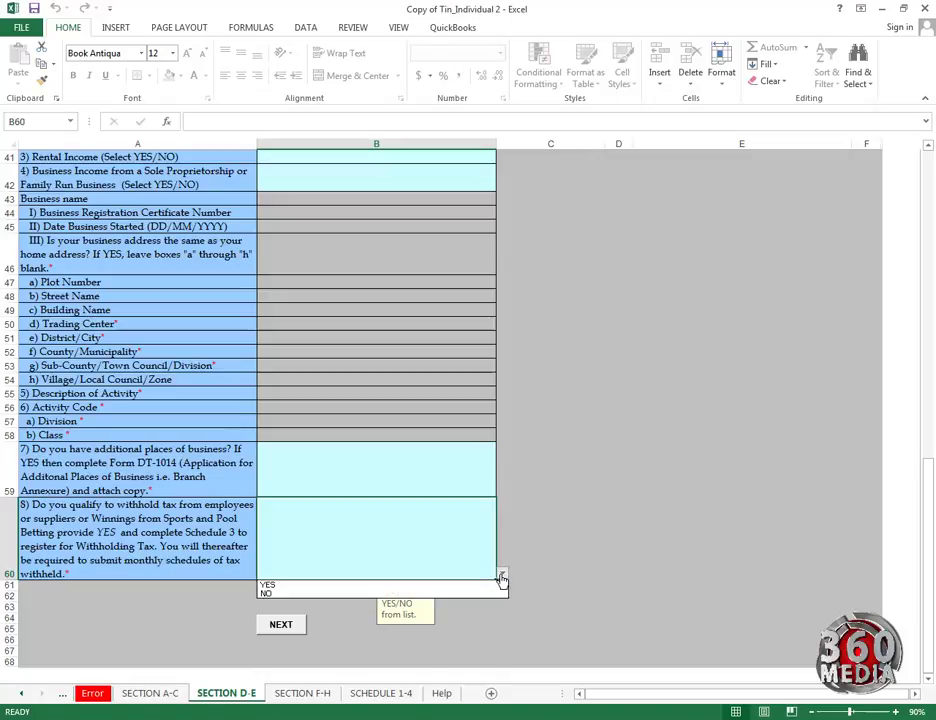
key(Escape)
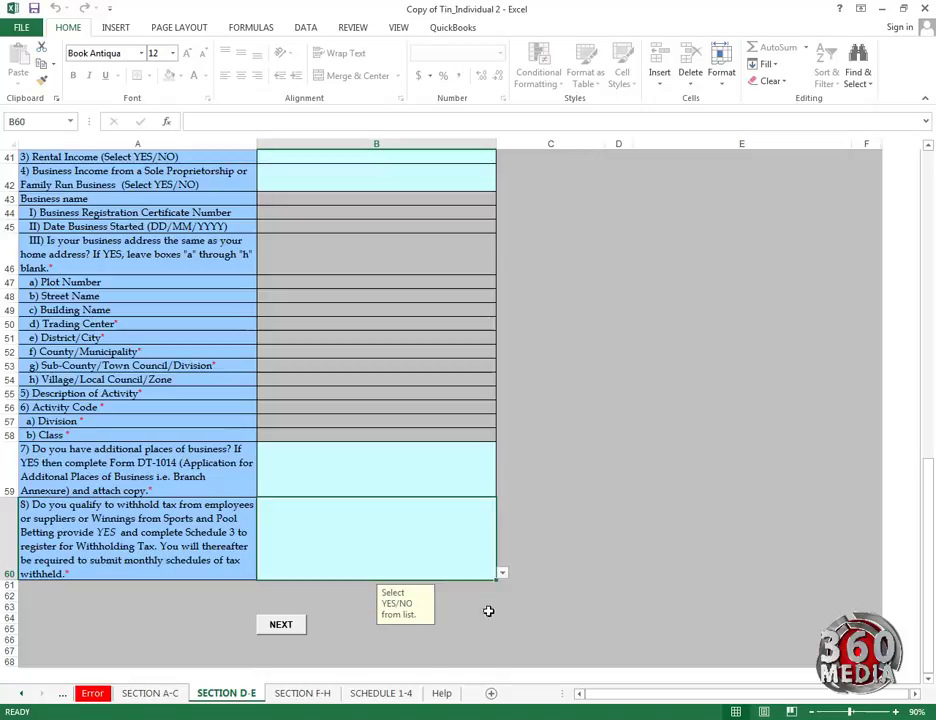
- Continue from Section D-E to the start of the Section F-H page
click(281, 625)
scroll(438, 561, up, 3)
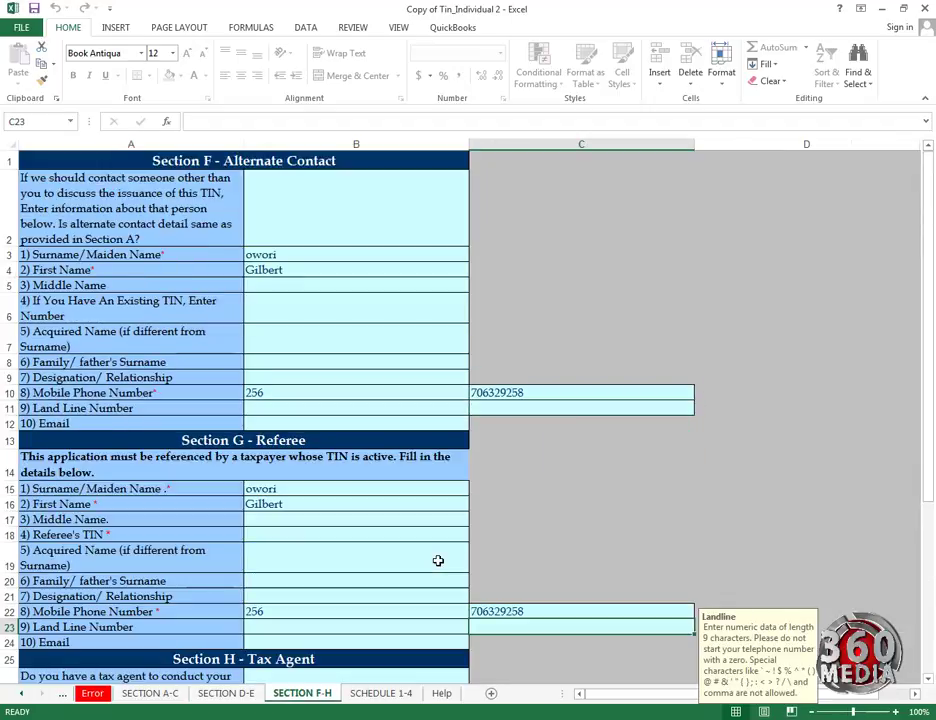